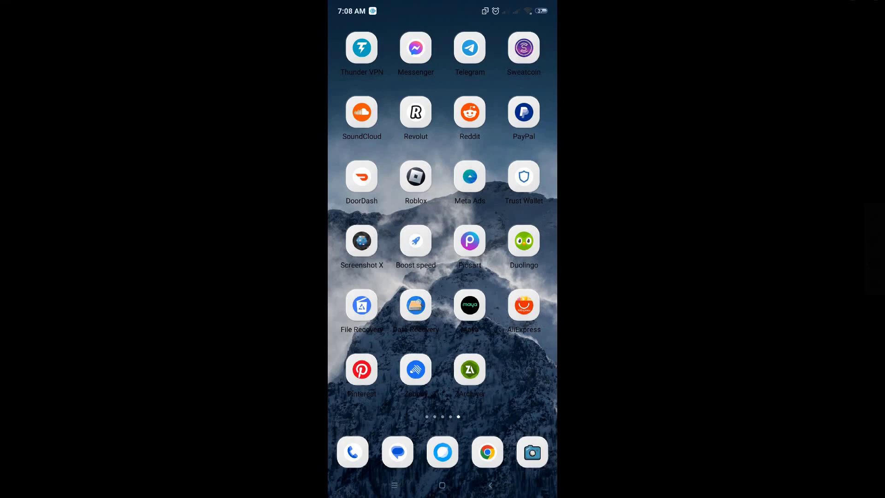
# Swipe the home screen over to the page holding the Play Store app.
pyautogui.moveTo(373, 277); pyautogui.dragTo(512, 277)
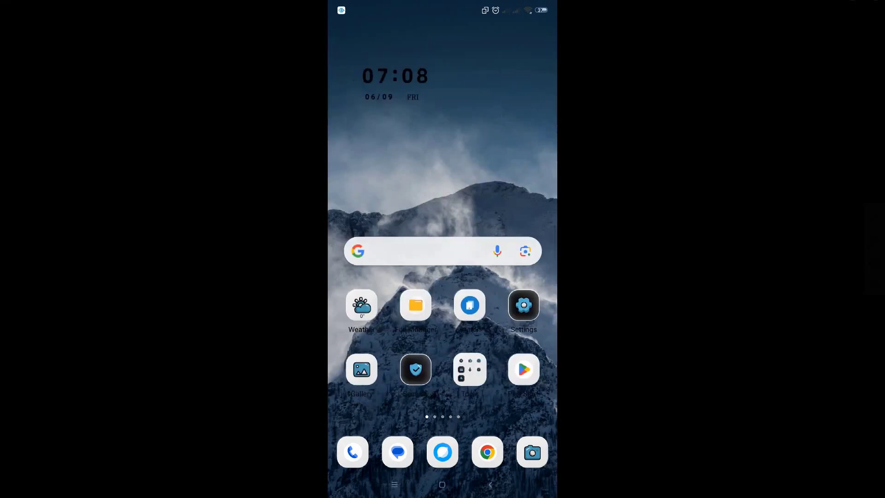
# Check ZArchiver's store listing, return home and swipe to the installed-apps grid.
pyautogui.click(523, 369)
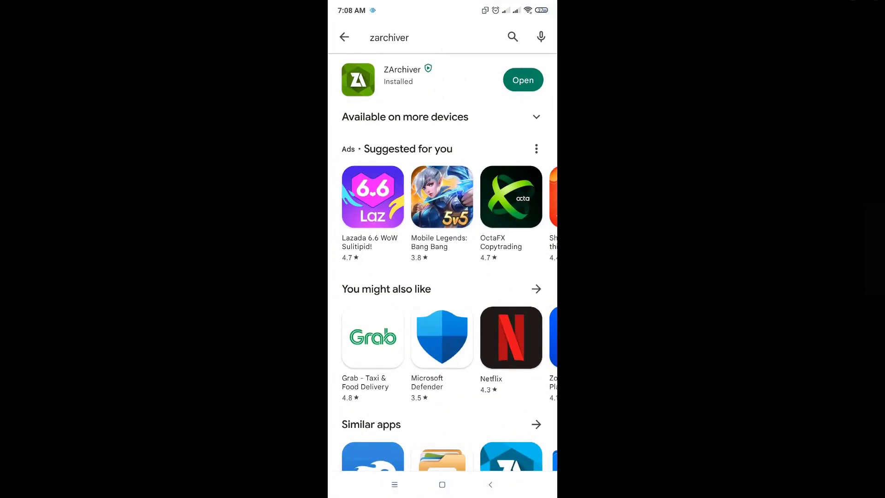
pyautogui.click(442, 484)
pyautogui.moveTo(511, 277); pyautogui.dragTo(373, 277)
# Launch ZArchiver, browse up to the storage root, exit and relaunch it.
pyautogui.click(468, 304)
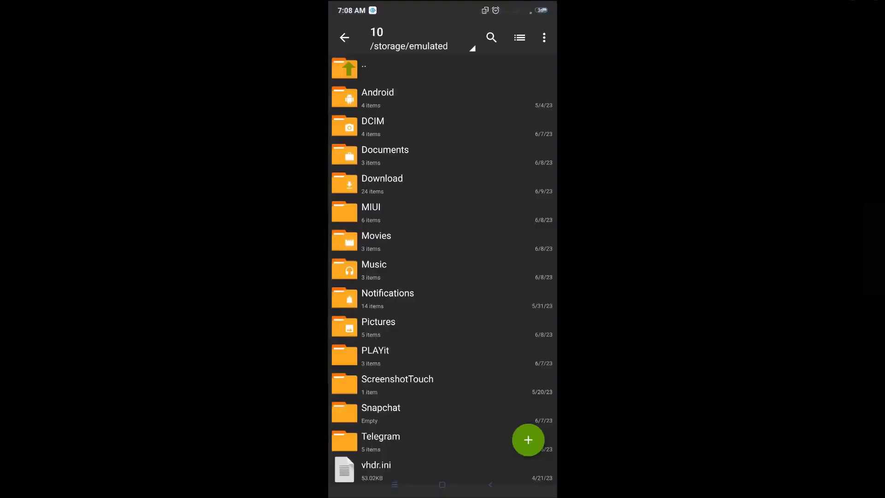
pyautogui.click(491, 484)
pyautogui.scroll(-1, 443, 276)
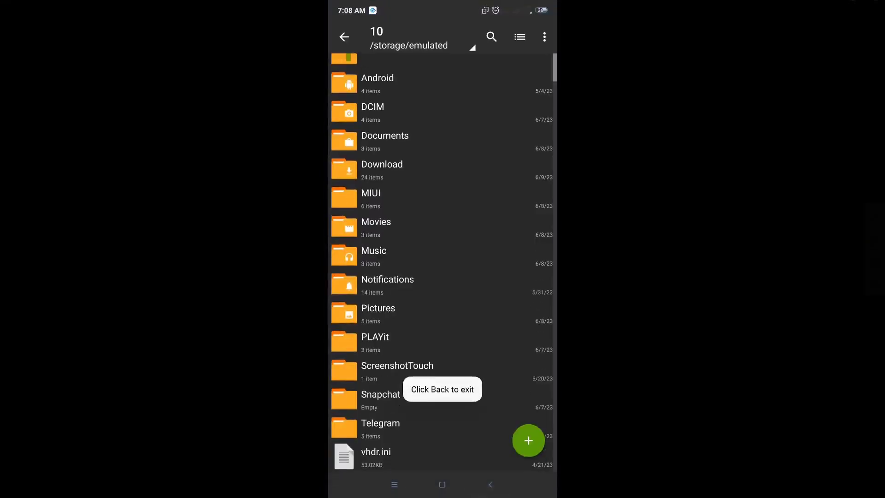
pyautogui.click(525, 333)
pyautogui.click(343, 37)
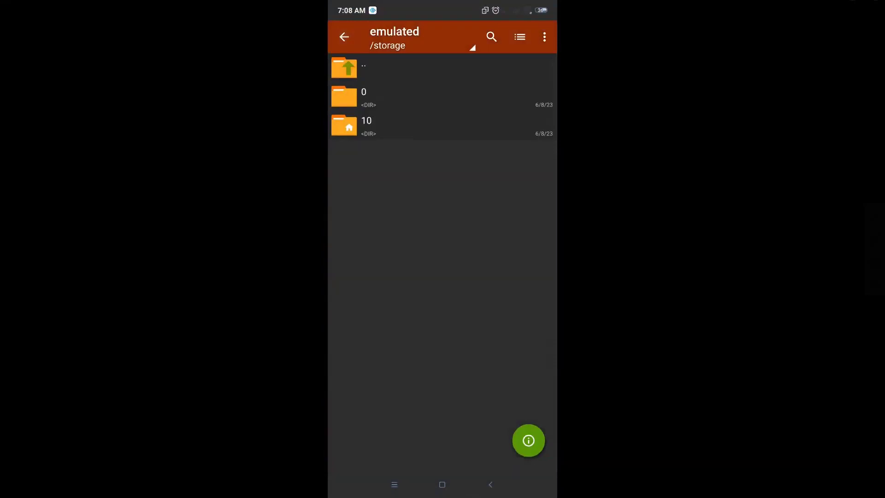
pyautogui.click(344, 37)
pyautogui.click(490, 485)
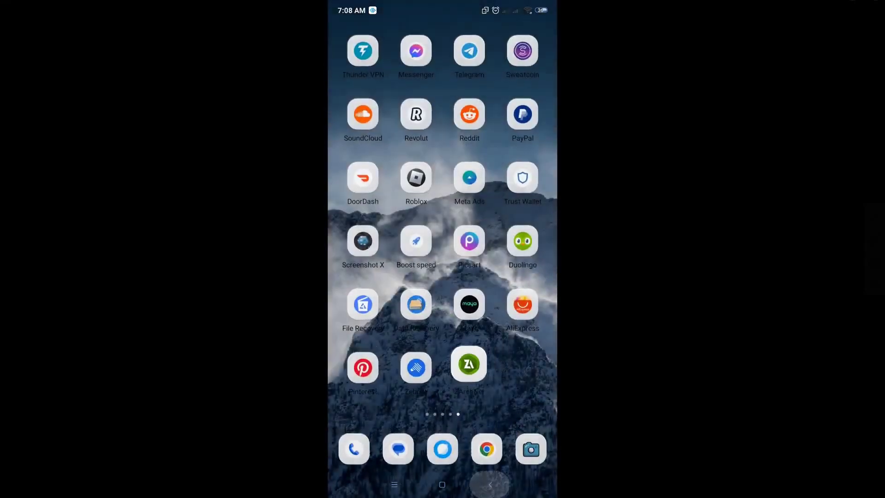
pyautogui.click(470, 370)
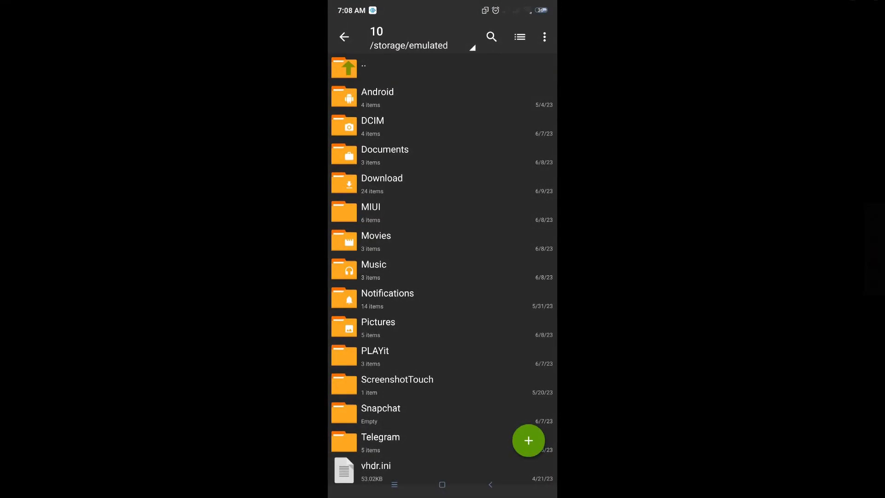
# Enter the Download folder listing the archives sample-1.7z and white.jpg.
pyautogui.click(382, 184)
pyautogui.scroll(-10, 443, 263)
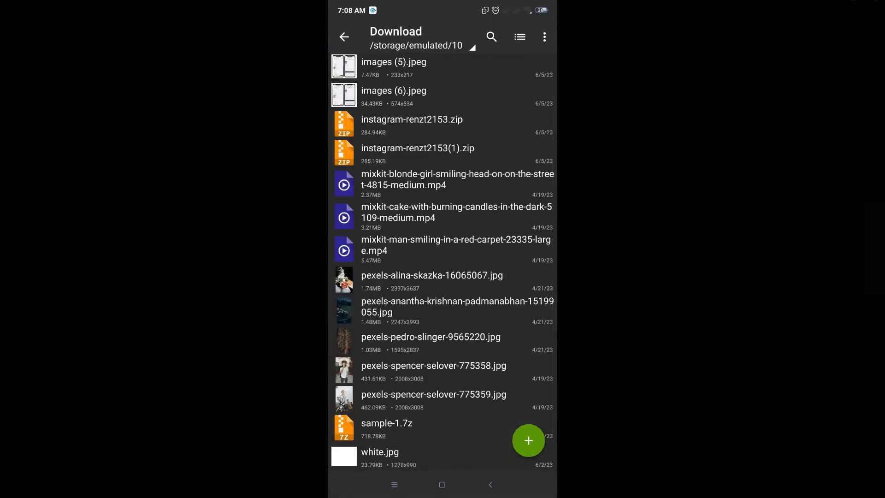
pyautogui.click(415, 429)
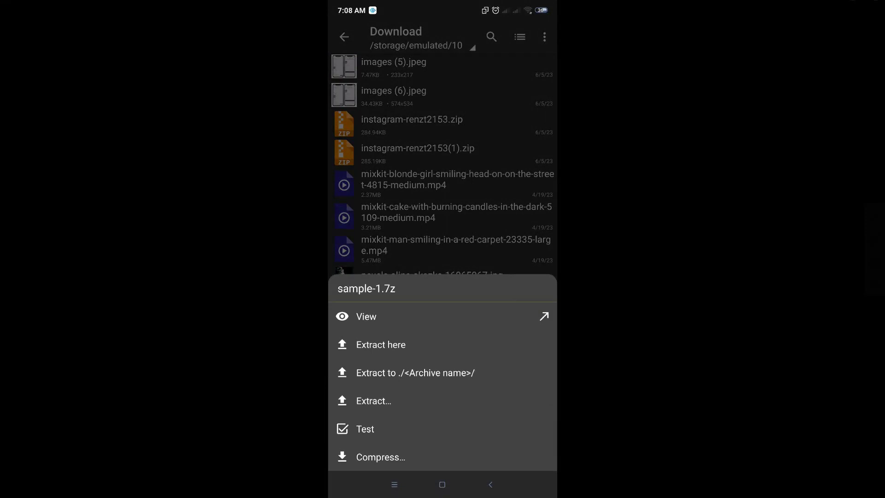
pyautogui.click(373, 401)
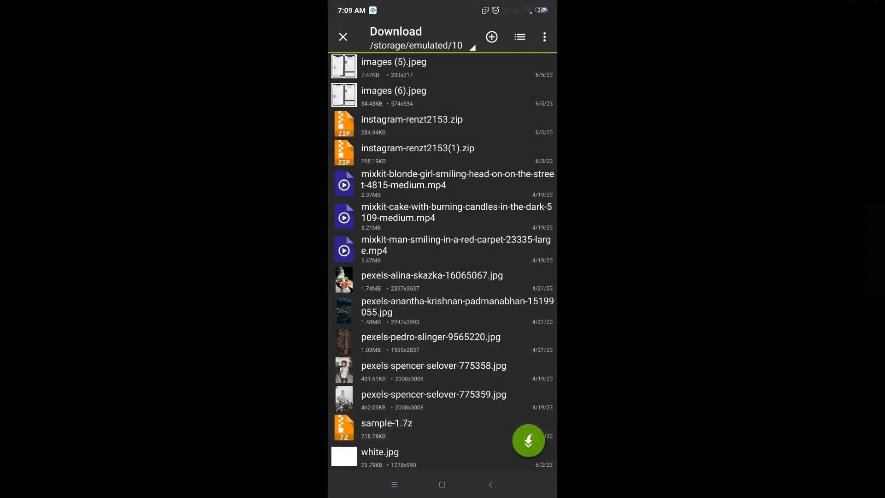
# Extract sample-1.7z into its own sample-1 folder inside Download.
pyautogui.click(343, 37)
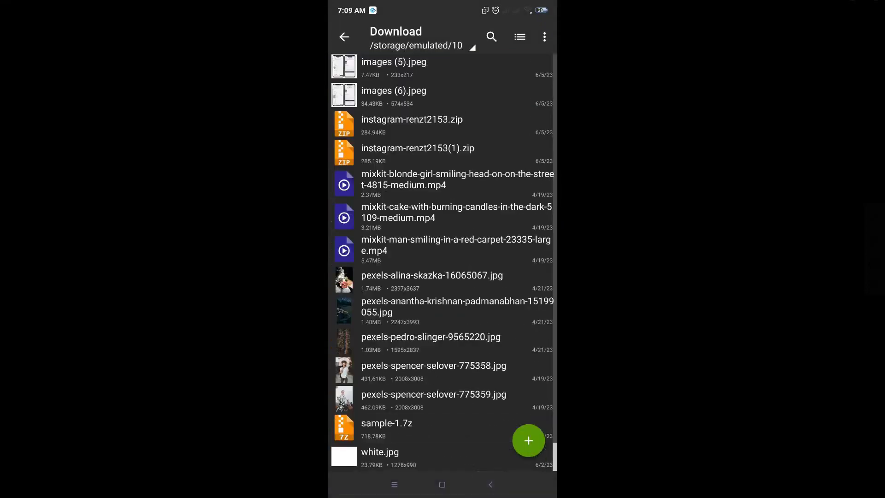
pyautogui.click(387, 429)
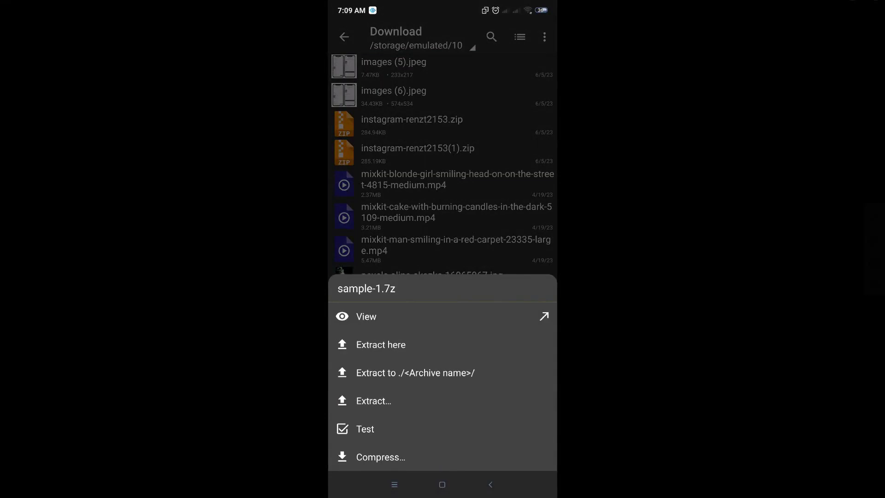
pyautogui.click(382, 344)
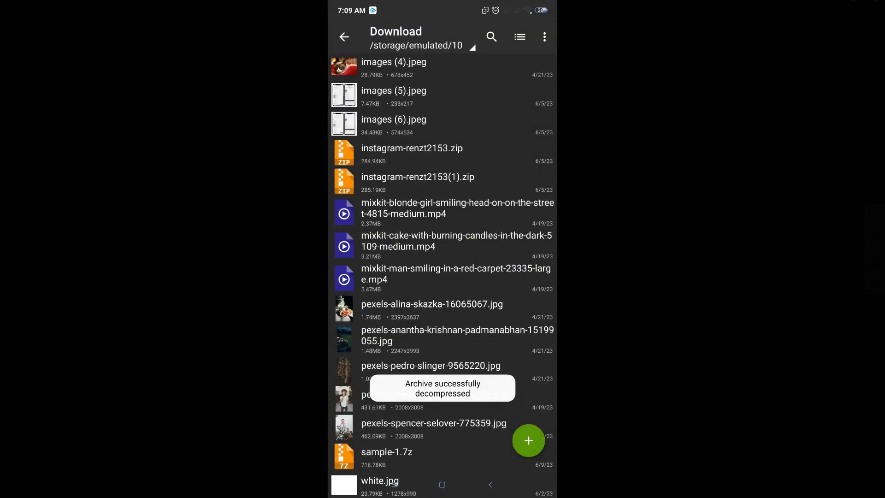
pyautogui.scroll(1, 442, 277)
pyautogui.scroll(3, 443, 277)
pyautogui.scroll(5, 442, 277)
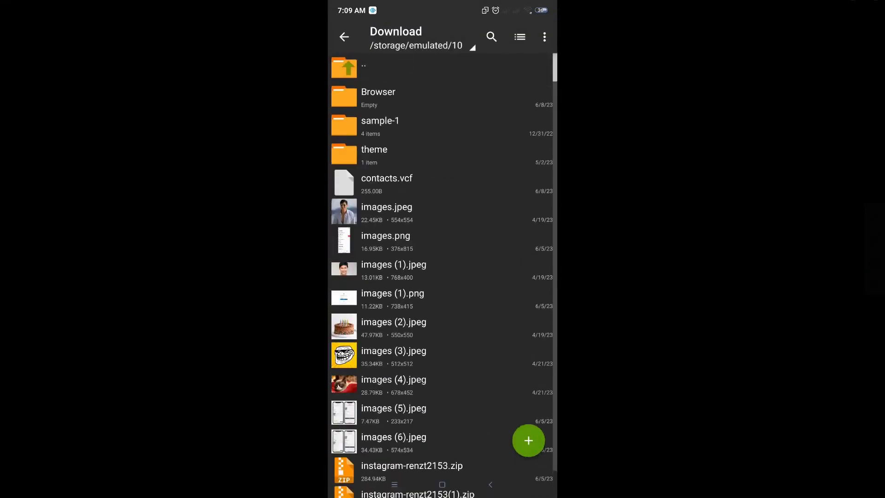
pyautogui.scroll(-1, 442, 276)
pyautogui.scroll(-5, 443, 276)
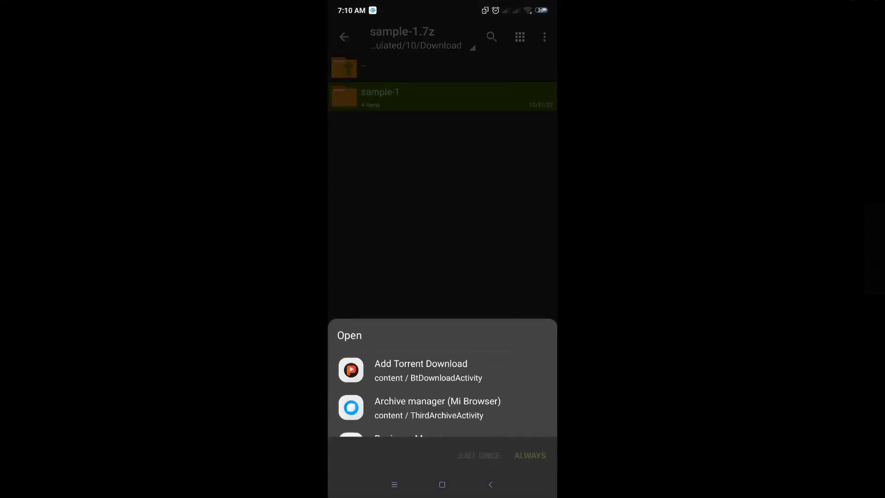
# Dismiss the Open app chooser to show sample-1.7z's contents: the sample-1 folder with 4 items.
pyautogui.press('Escape')
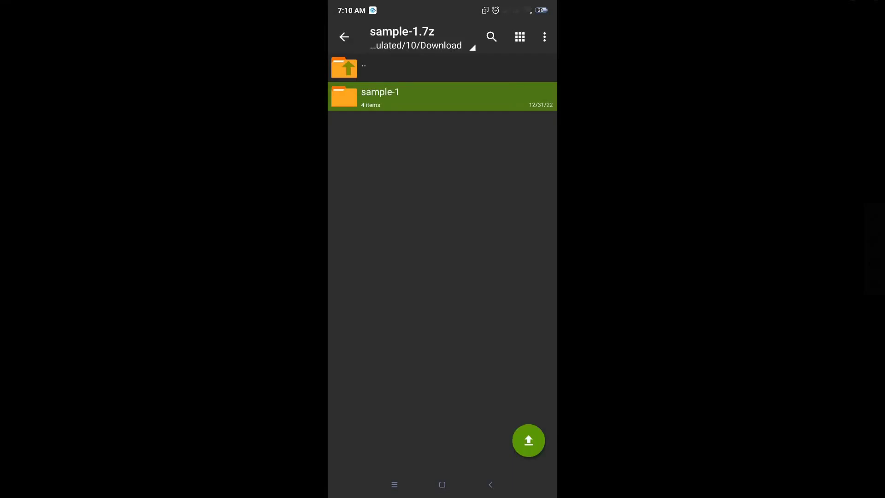